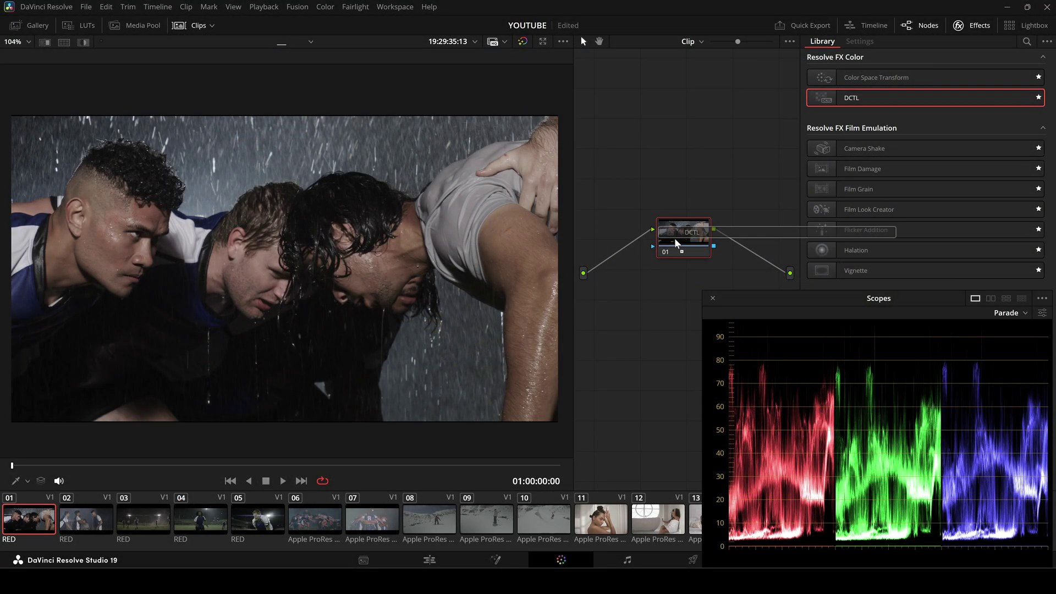
# Apply the MONO-Border-v1.0 DCTL to node 01.
pyautogui.moveTo(676, 243); pyautogui.dragTo(677, 242)
pyautogui.click(1001, 74)
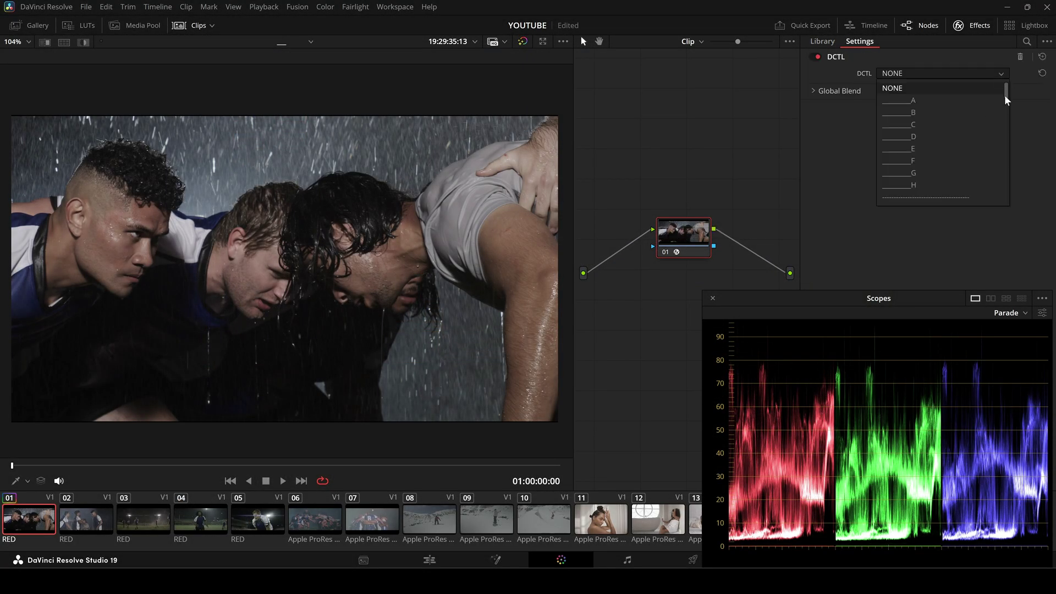
pyautogui.scroll(-3, 979, 108)
pyautogui.click(967, 105)
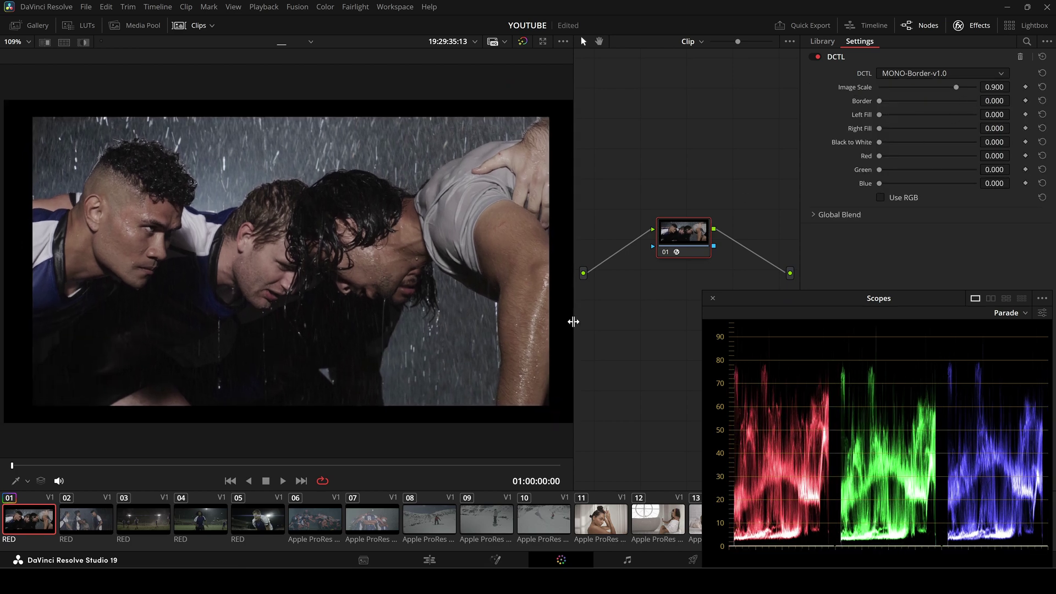
pyautogui.moveTo(572, 321); pyautogui.dragTo(605, 320)
# Label the node 'DCTL'.
pyautogui.rightClick(712, 167)
pyautogui.click(733, 188)
pyautogui.write('DCTL')
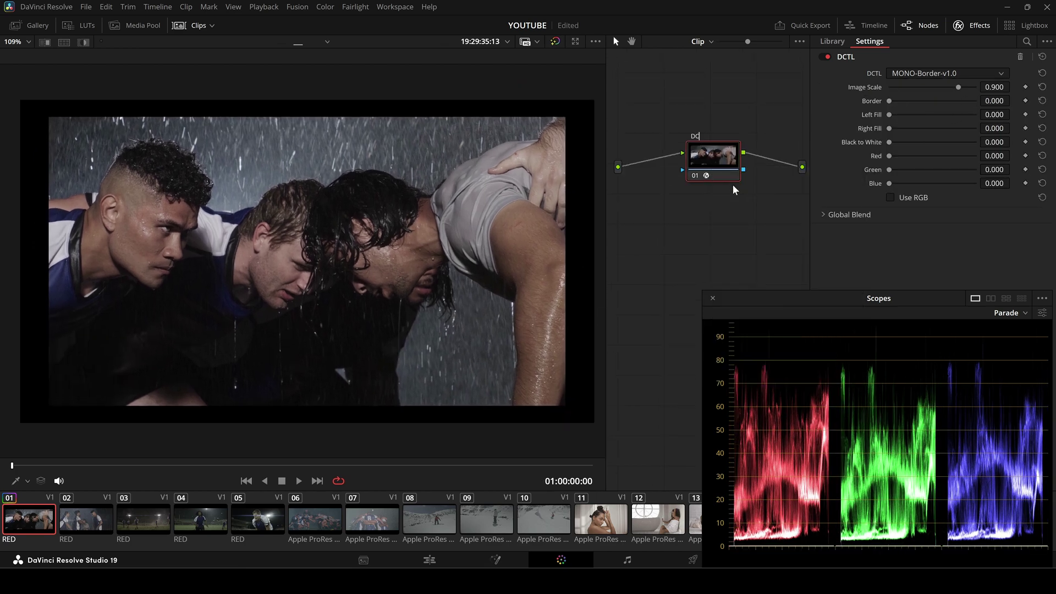
pyautogui.press('Return')
# Adjust the DCTL's Image Scale, Border, Fill and RGB sliders to frame the rugby shot at 0.860.
pyautogui.moveTo(960, 91); pyautogui.dragTo(983, 90)
pyautogui.moveTo(890, 101)
pyautogui.mouseDown()
pyautogui.moveTo(950, 101)
pyautogui.moveTo(903, 105)
pyautogui.moveTo(971, 118)
pyautogui.moveTo(888, 115)
pyautogui.mouseUp()
pyautogui.moveTo(889, 129); pyautogui.dragTo(948, 152)
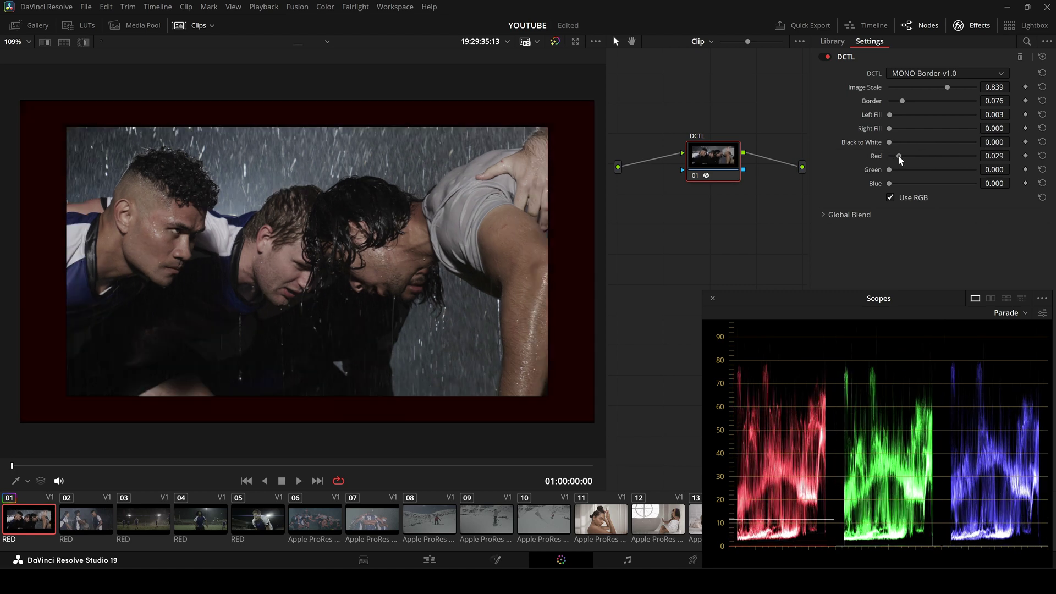
pyautogui.moveTo(900, 157); pyautogui.dragTo(904, 183)
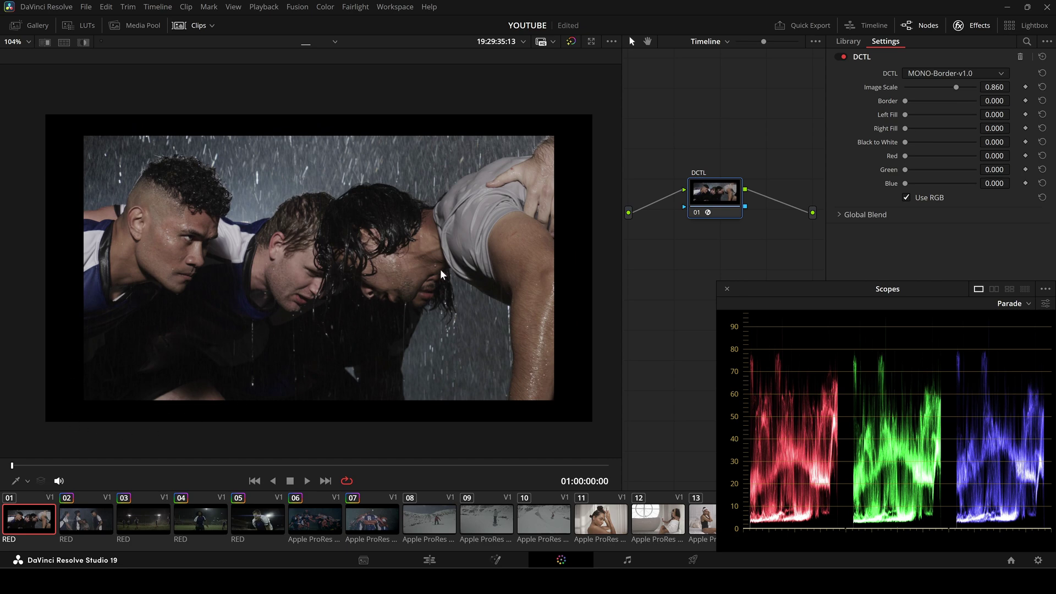
# Step through clips 02 to 06, enlarging the image scale to 0.950 on clip 04.
pyautogui.press('Down')
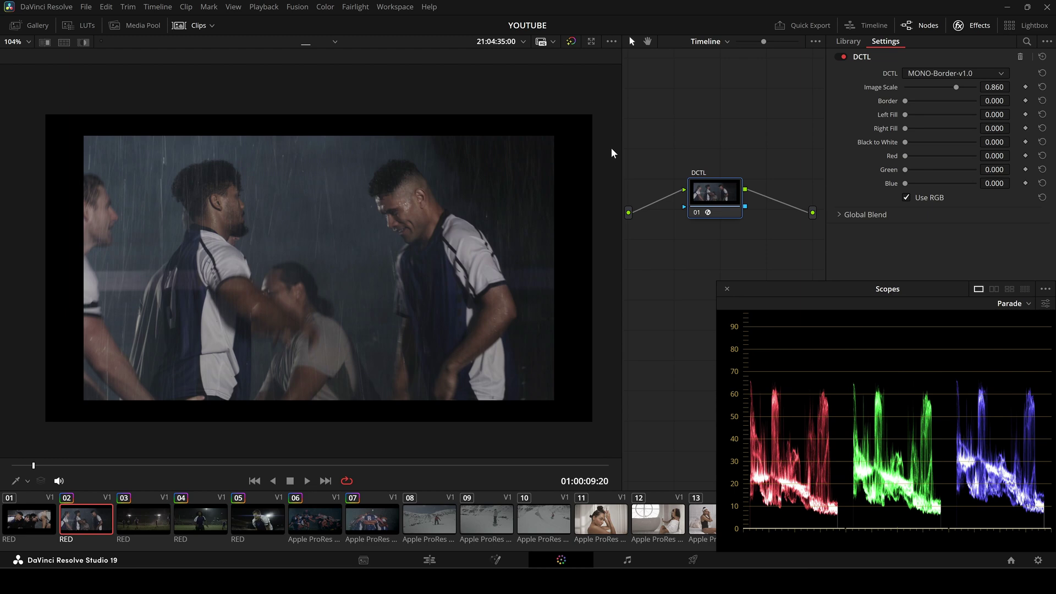
pyautogui.press('Down')
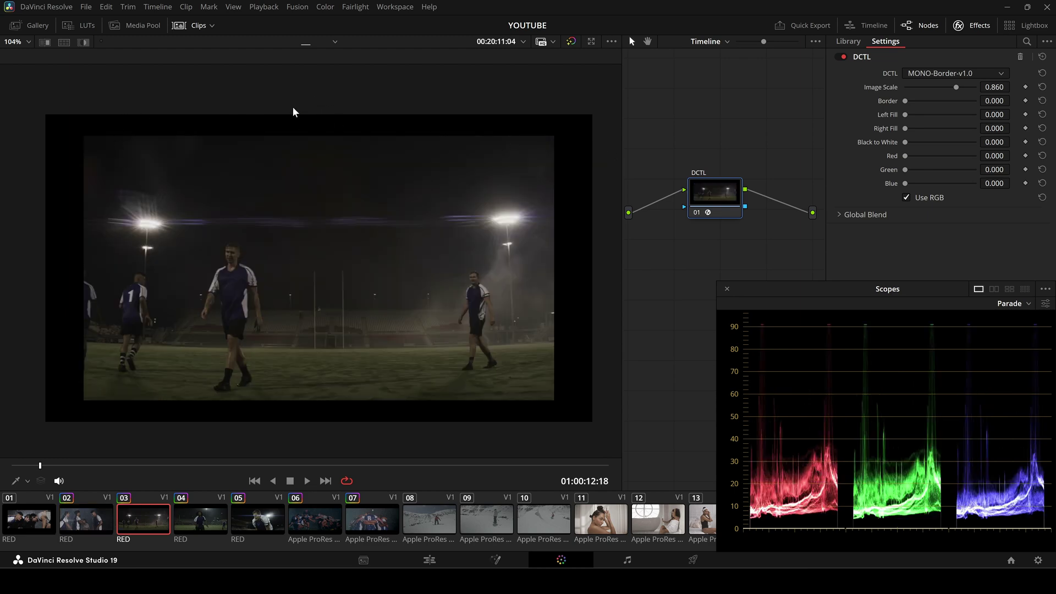
pyautogui.press('Down')
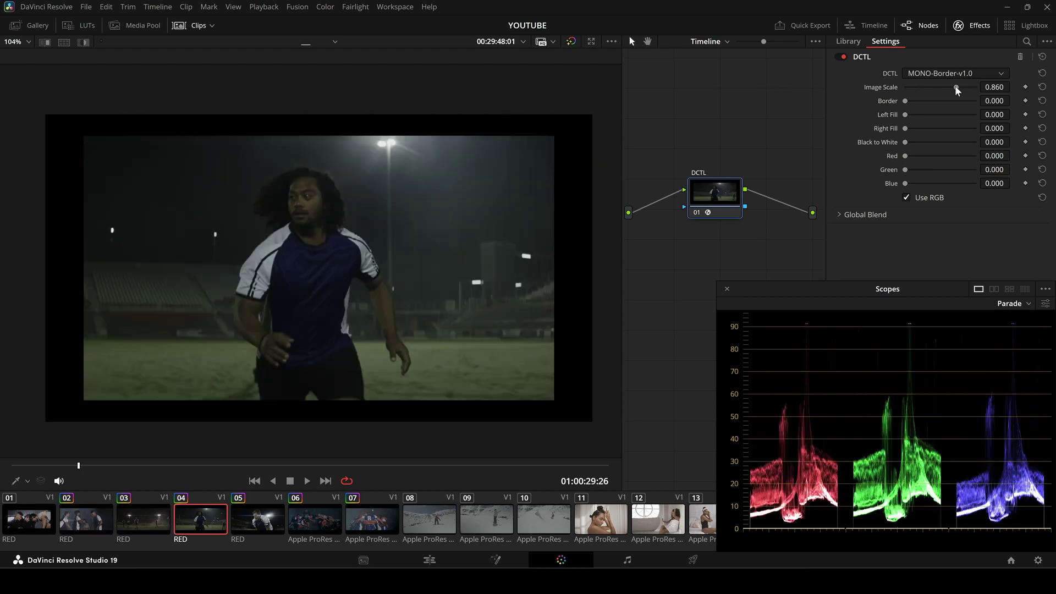
pyautogui.moveTo(956, 87)
pyautogui.mouseDown()
pyautogui.moveTo(968, 88)
pyautogui.moveTo(949, 99)
pyautogui.mouseUp()
pyautogui.press('Down')
pyautogui.press('Down')
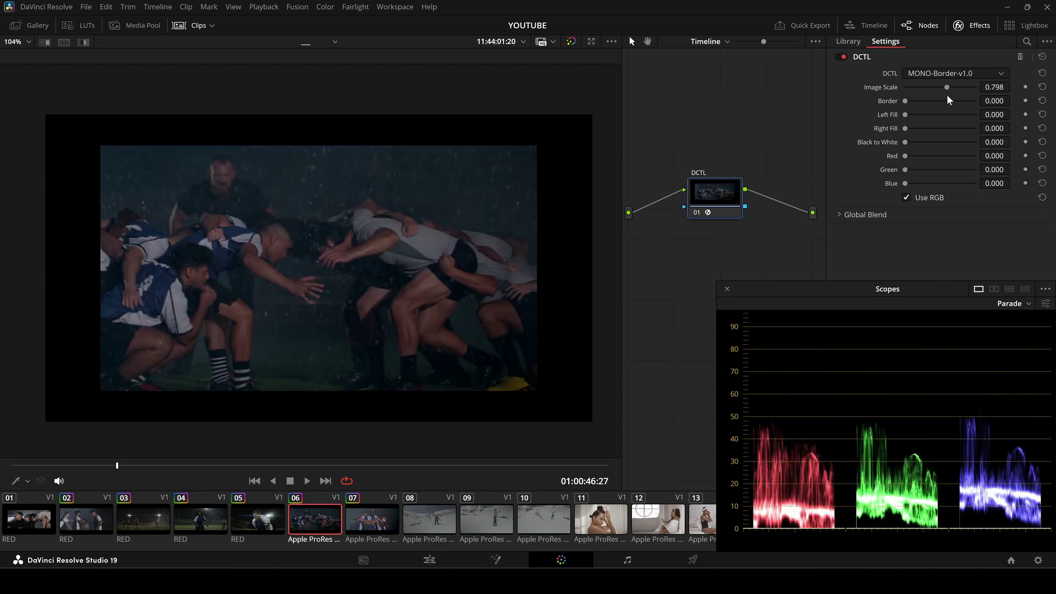
pyautogui.press('Down')
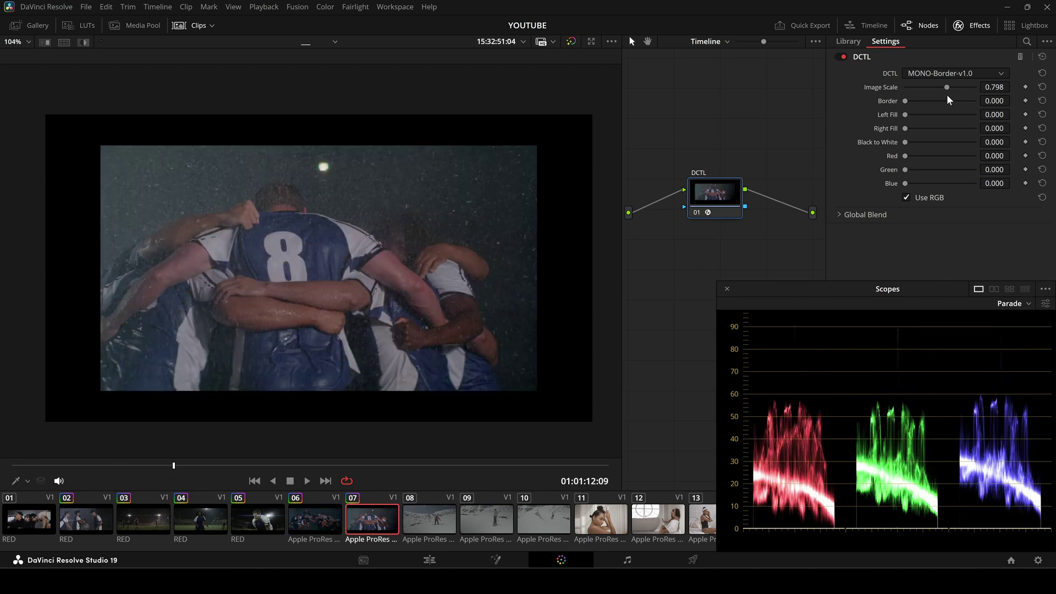
pyautogui.press('Up')
# Scale the image back up to fill the frame and lighten the border toward white.
pyautogui.moveTo(954, 92)
pyautogui.mouseDown()
pyautogui.moveTo(984, 91)
pyautogui.moveTo(958, 96)
pyautogui.mouseUp()
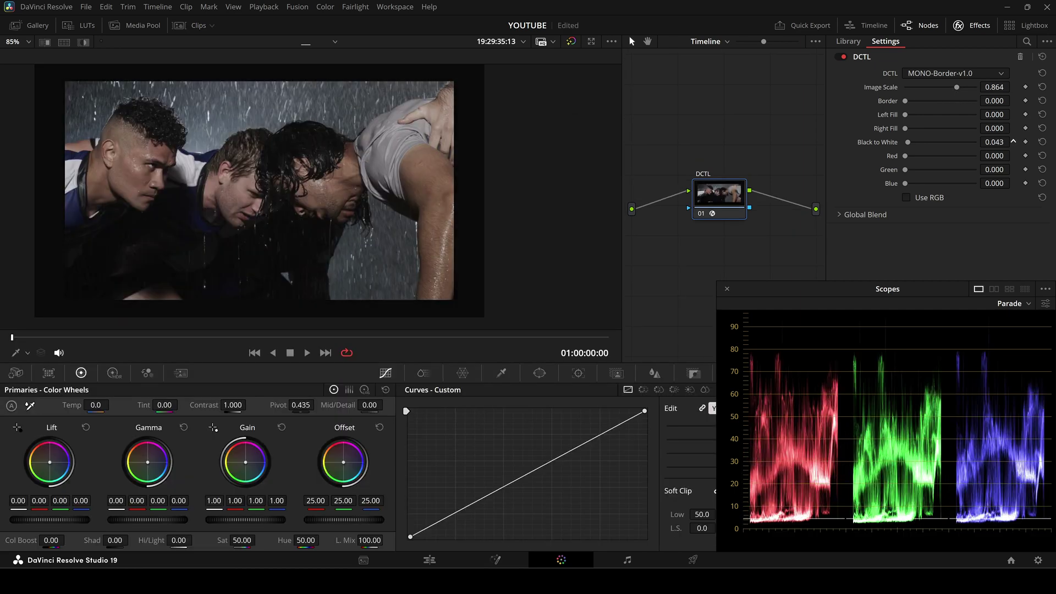
pyautogui.moveTo(1014, 142); pyautogui.dragTo(1017, 141)
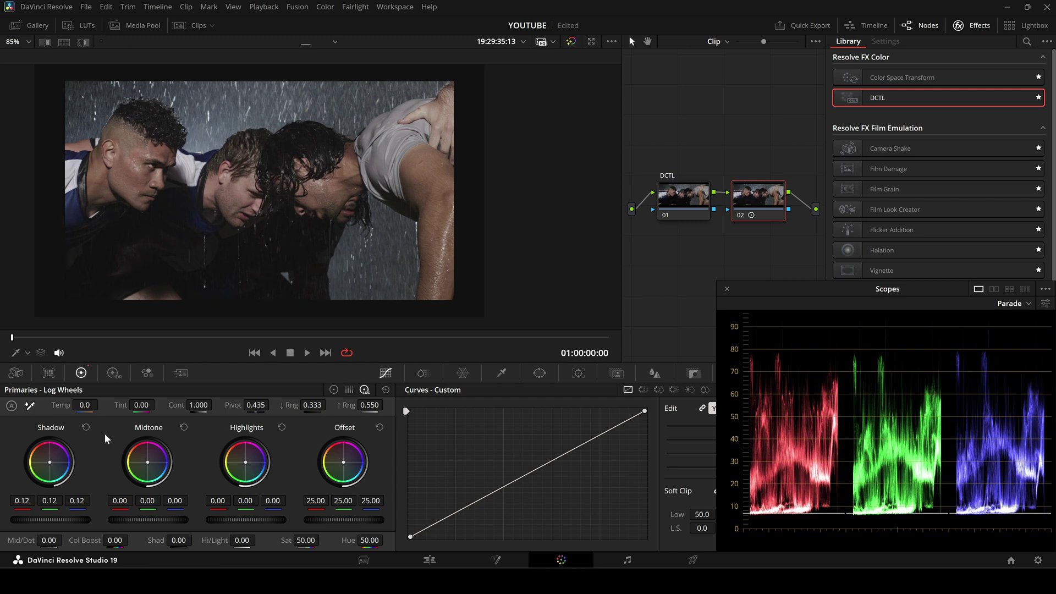
pyautogui.press('Down')
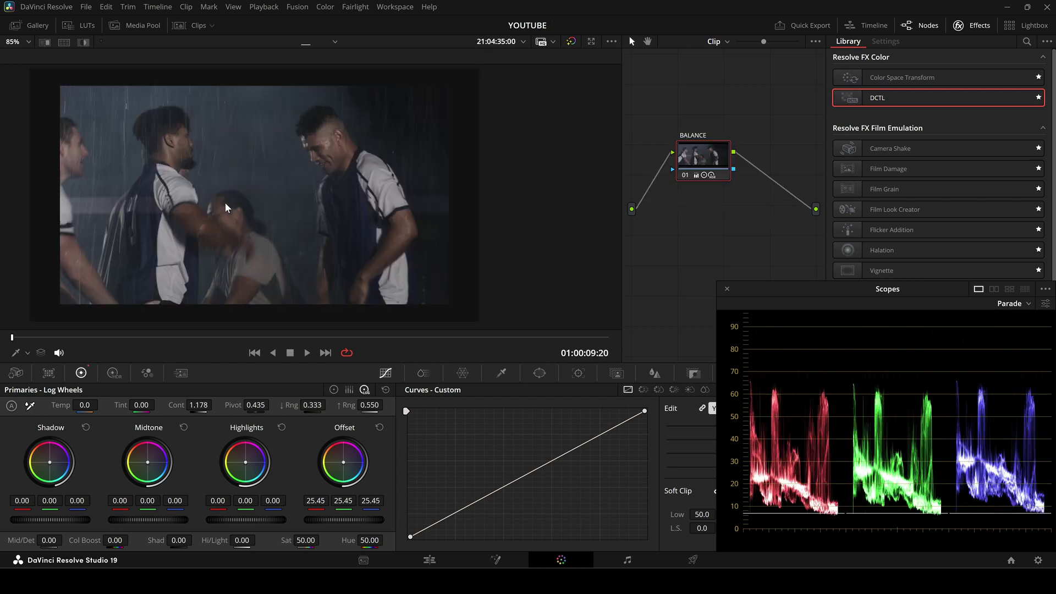
# Add a serial node after the first node on three clips, then disable node 02.
pyautogui.hotkey('alt', 's')
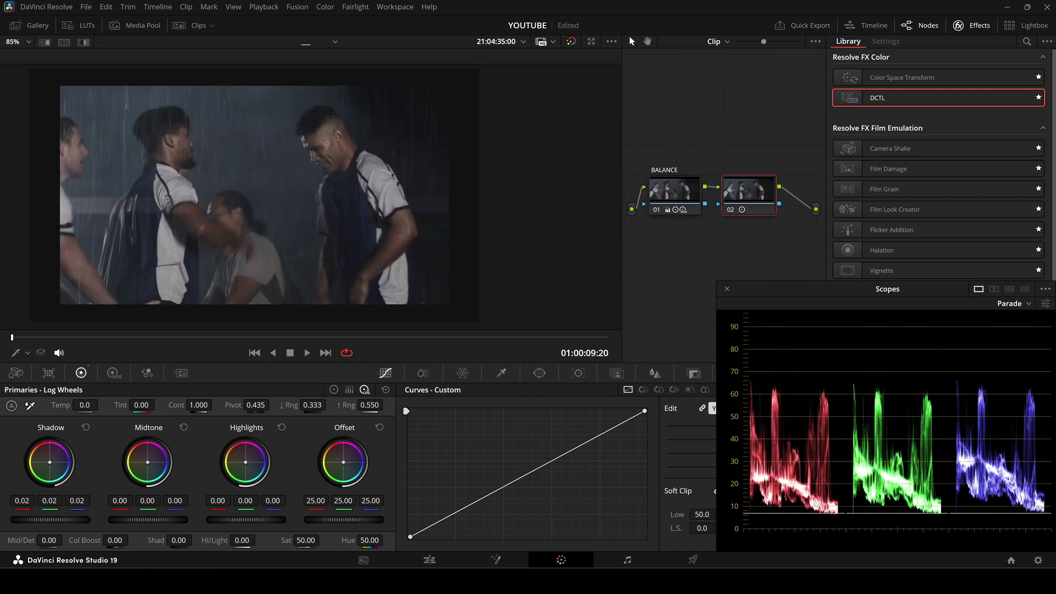
pyautogui.press('Down')
pyautogui.hotkey('alt', 's')
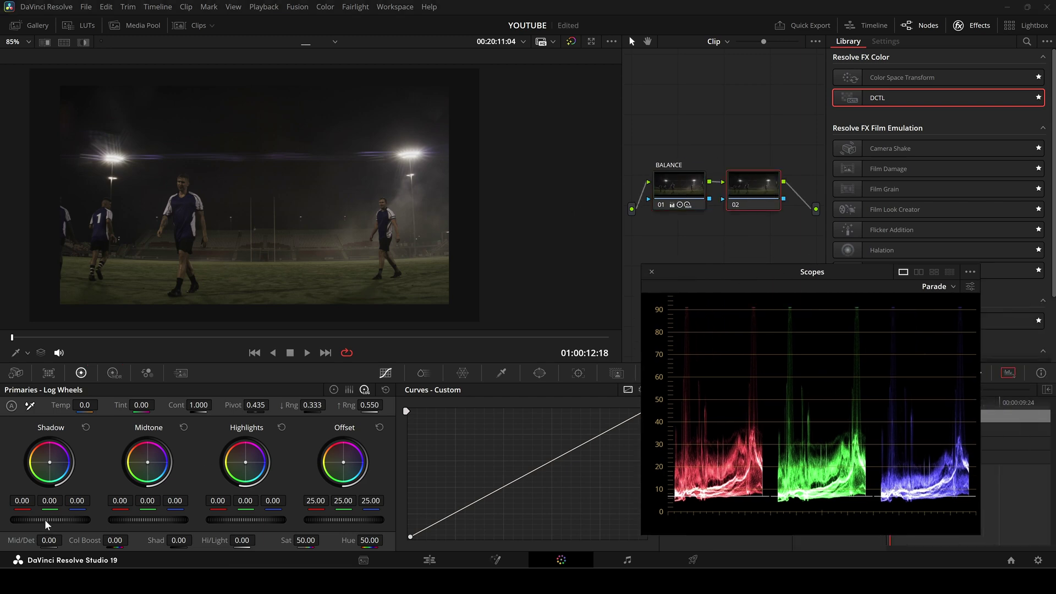
pyautogui.press('Down')
pyautogui.hotkey('alt', 's')
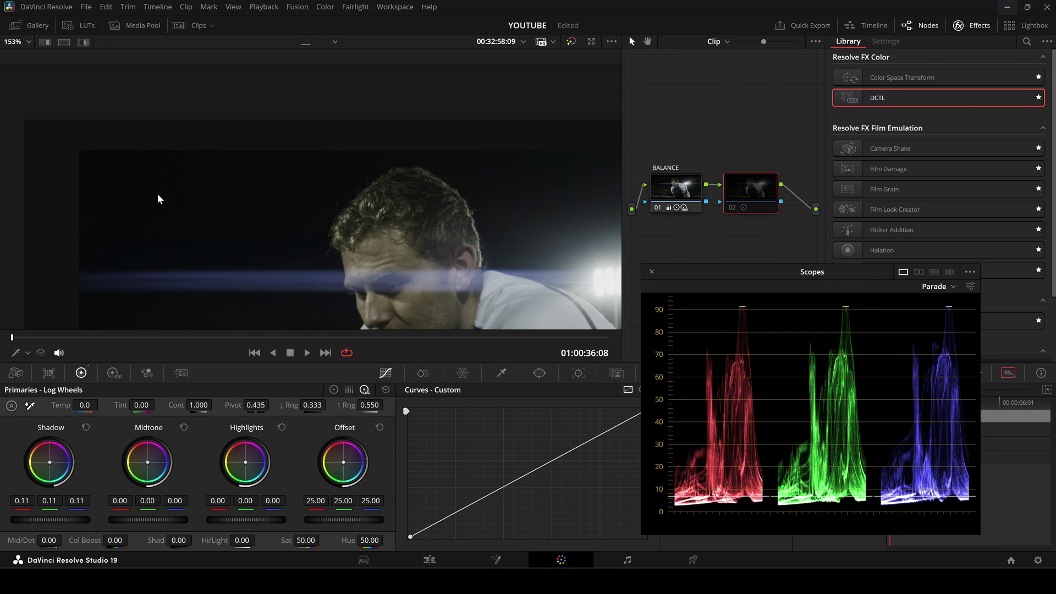
pyautogui.hotkey('ctrl', 'd')
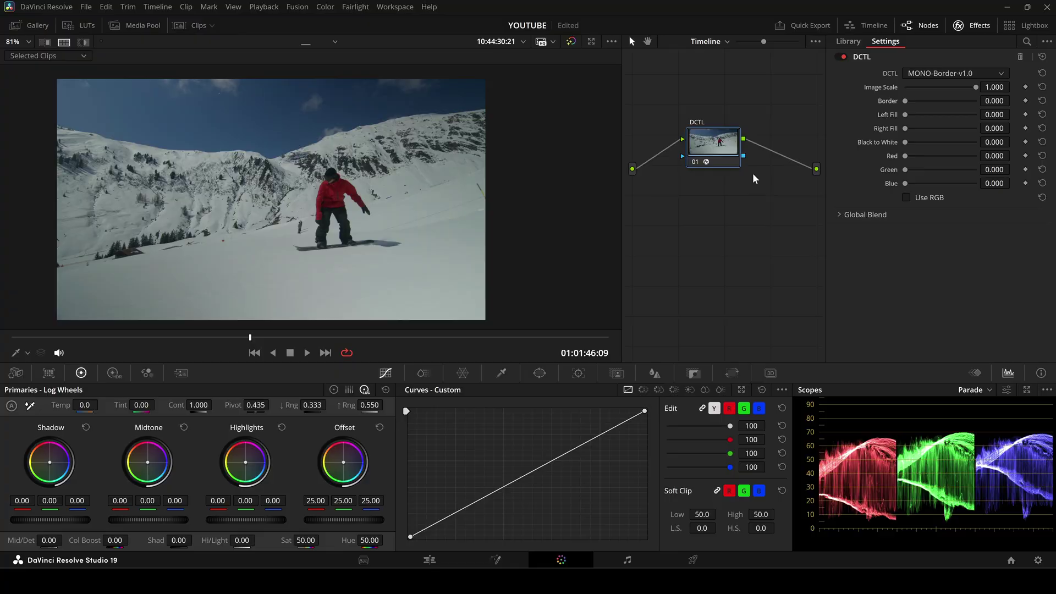
# Shrink the image to 0.864 scale and raise Black to White to 0.667 for a light-grey border.
pyautogui.moveTo(976, 88); pyautogui.dragTo(958, 98)
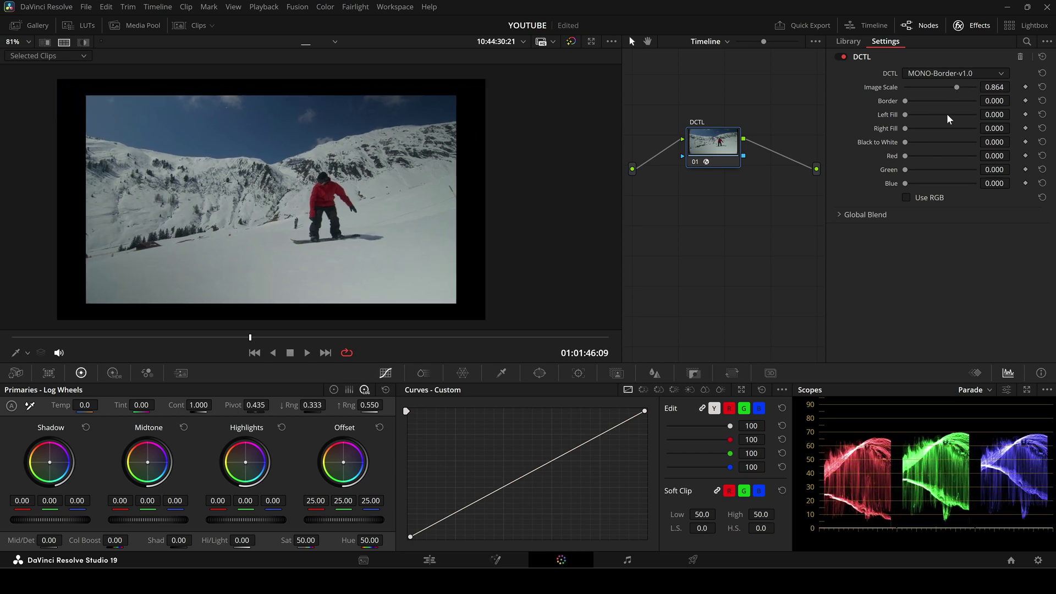
pyautogui.moveTo(905, 143); pyautogui.dragTo(953, 148)
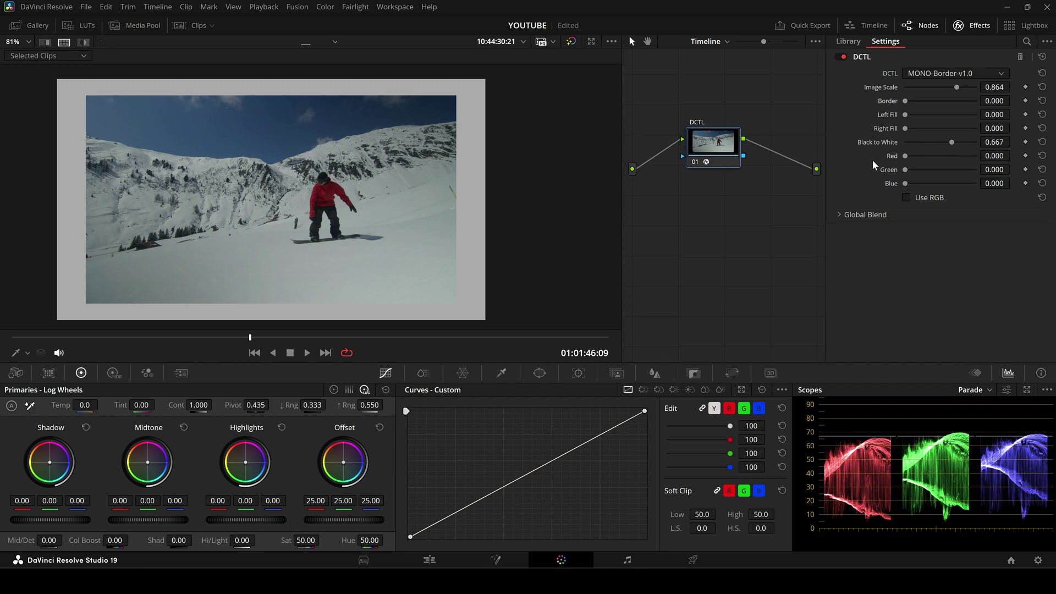
pyautogui.scroll(2, 529, 226)
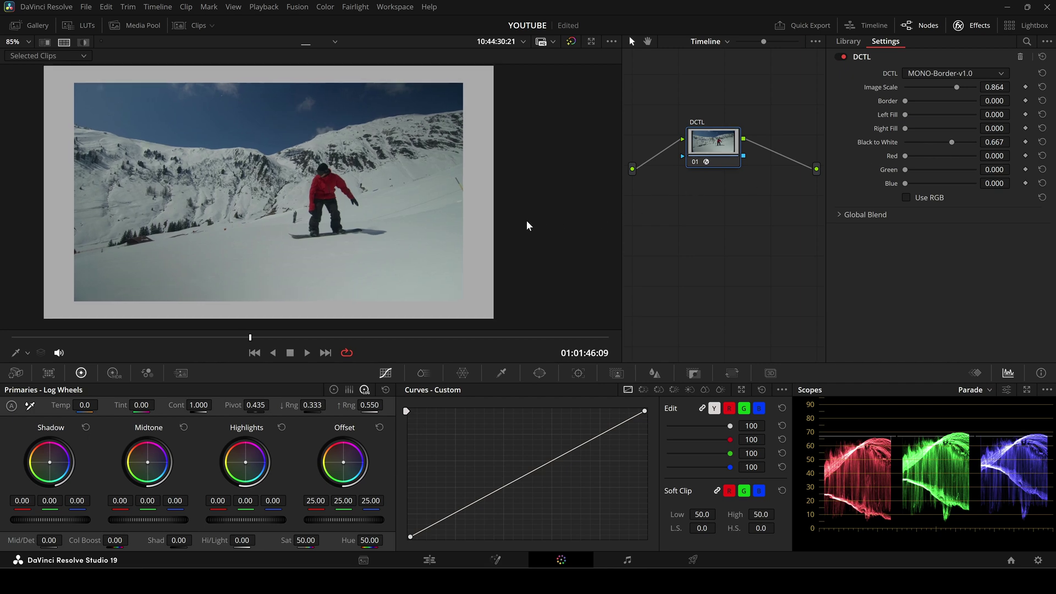
pyautogui.press('Down')
pyautogui.press('Down')
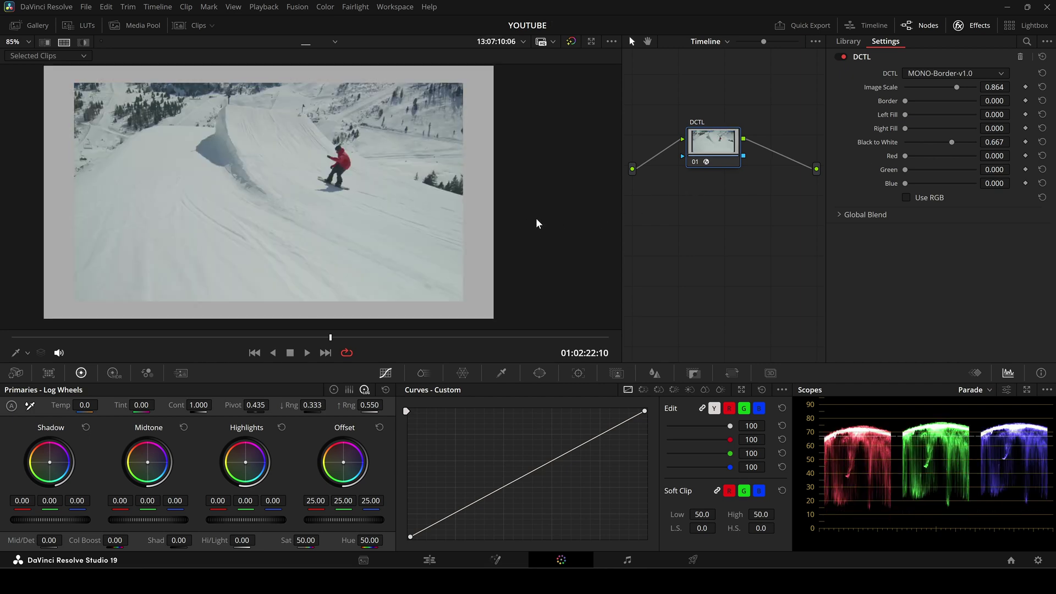
# Switch the node graph to Clip level and raise Gain on the snow clips' BALANCE nodes to 1.13.
pyautogui.click(727, 42)
pyautogui.click(726, 57)
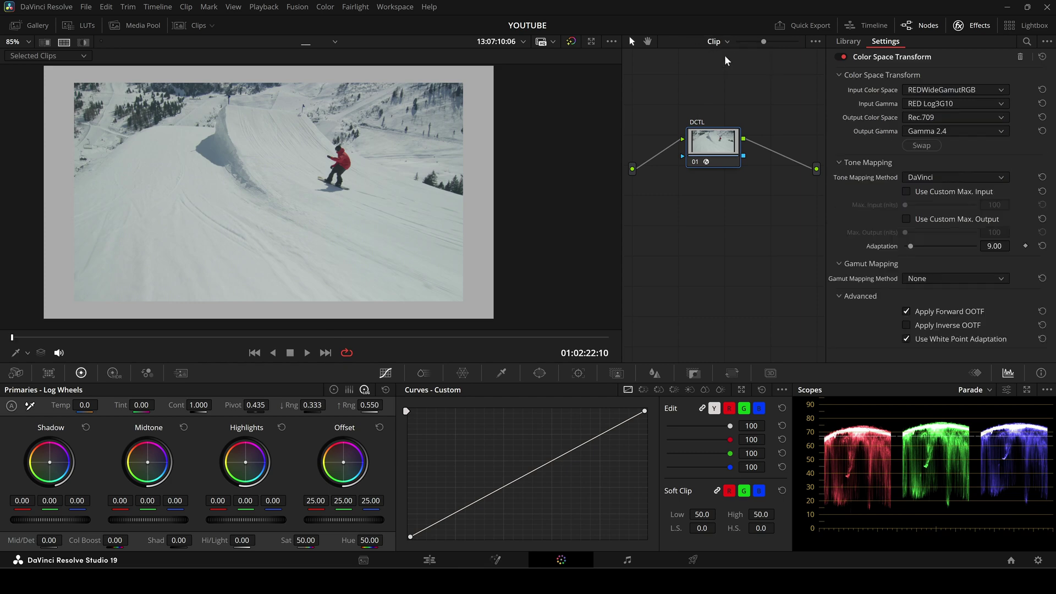
pyautogui.click(334, 390)
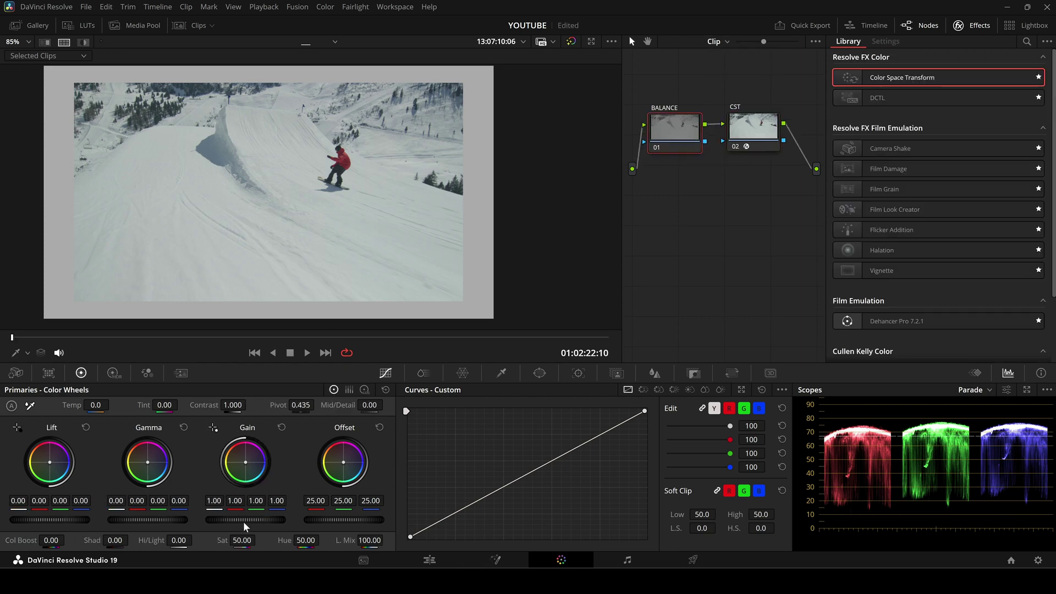
pyautogui.moveTo(244, 523)
pyautogui.mouseDown()
pyautogui.moveTo(270, 522)
pyautogui.moveTo(225, 522)
pyautogui.moveTo(250, 522)
pyautogui.mouseUp()
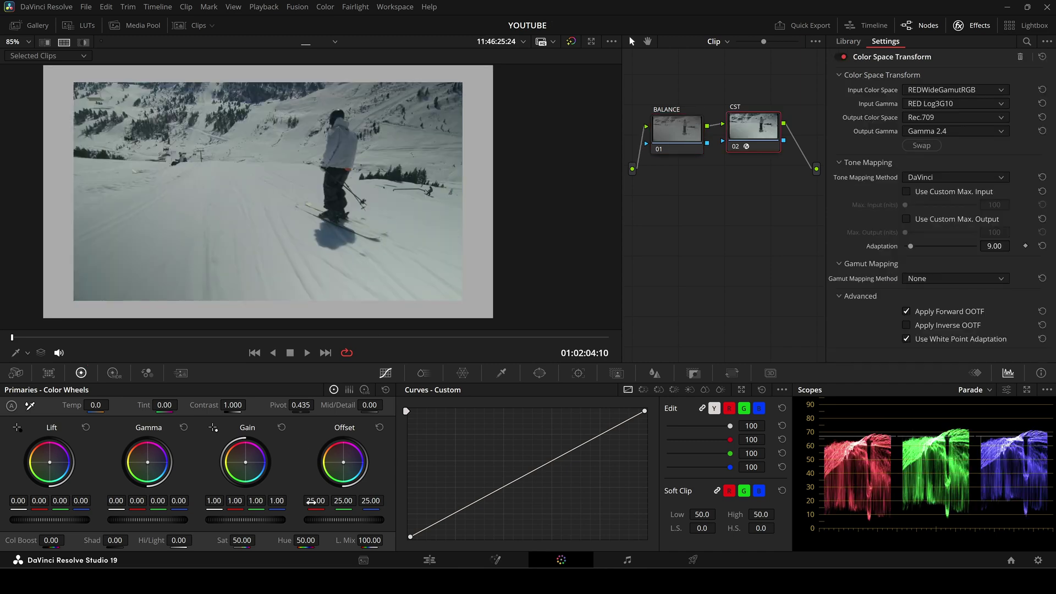
pyautogui.click(682, 126)
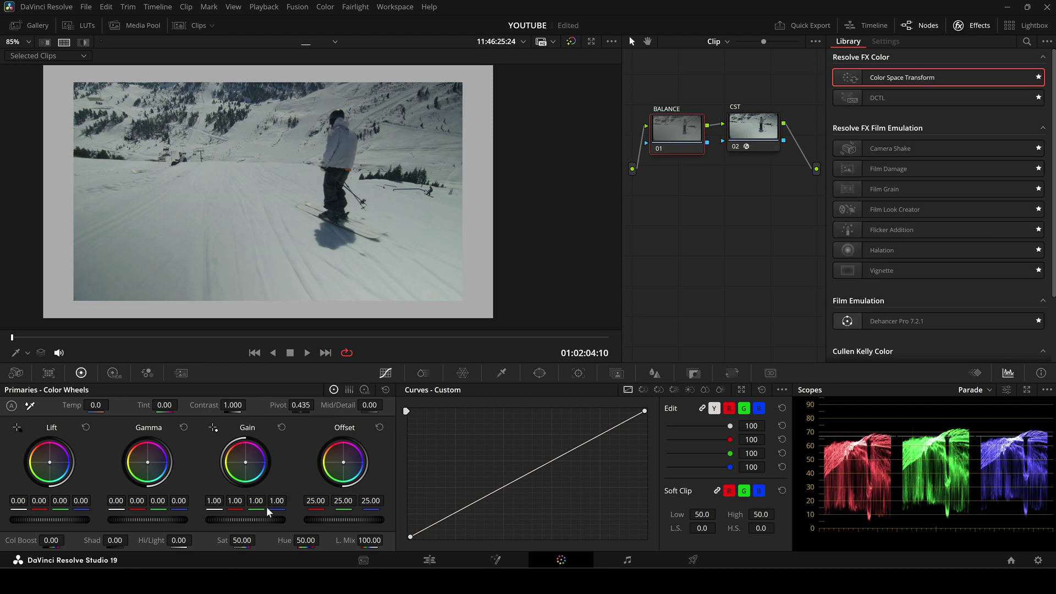
pyautogui.moveTo(256, 524)
pyautogui.mouseDown()
pyautogui.moveTo(242, 523)
pyautogui.moveTo(269, 524)
pyautogui.mouseUp()
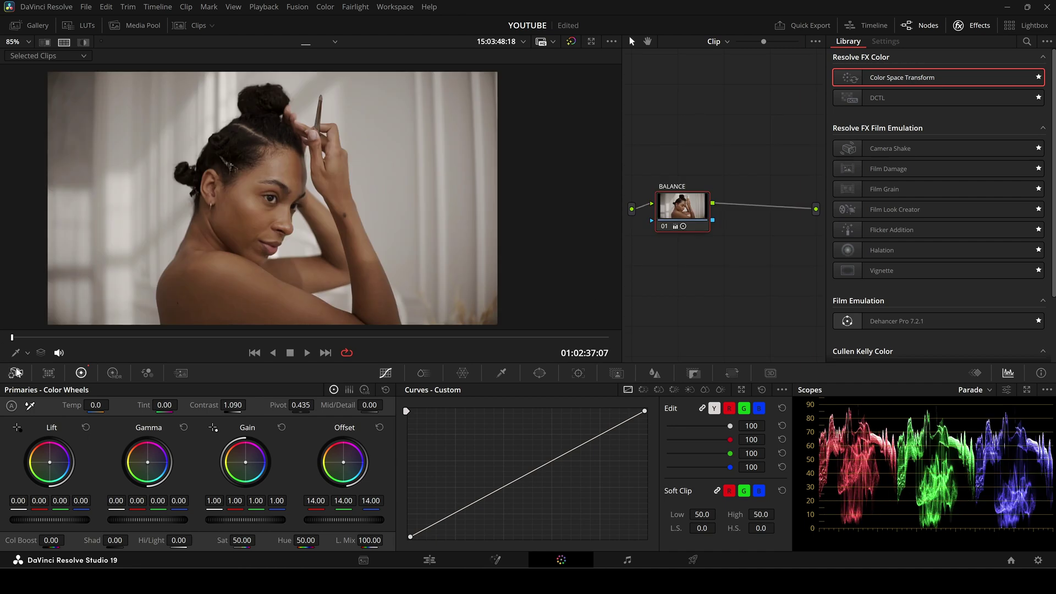
# Switch the viewer to the colour picker and show picked RGB values.
pyautogui.click(19, 355)
pyautogui.click(39, 385)
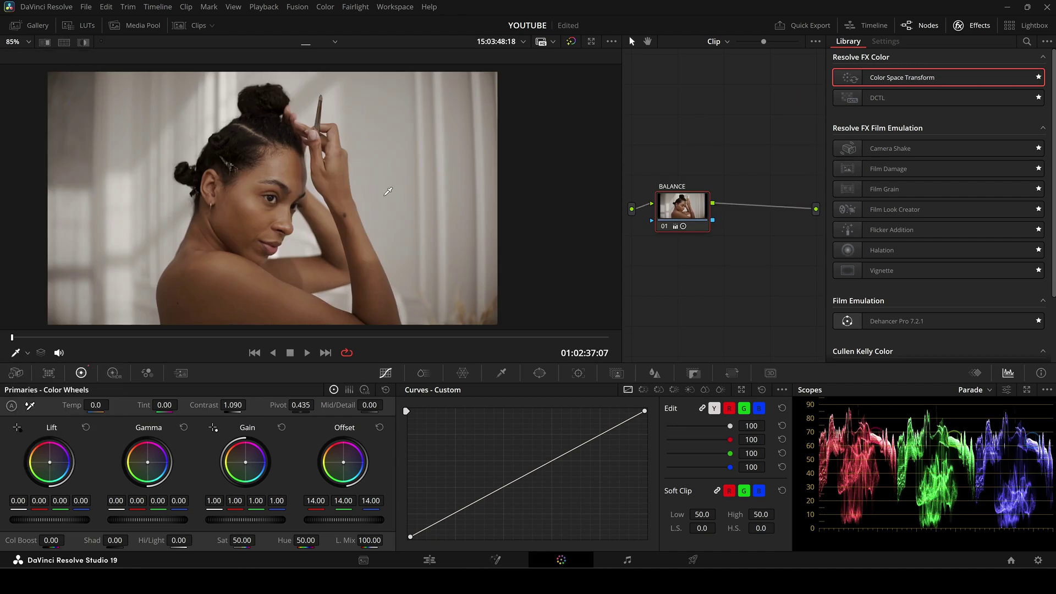
pyautogui.rightClick(389, 193)
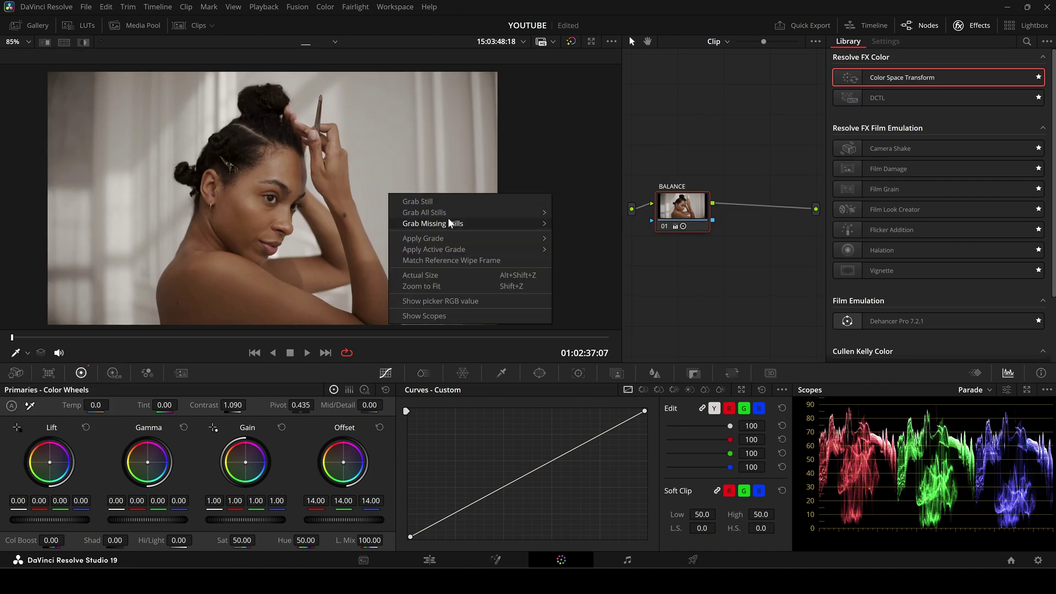
pyautogui.click(448, 301)
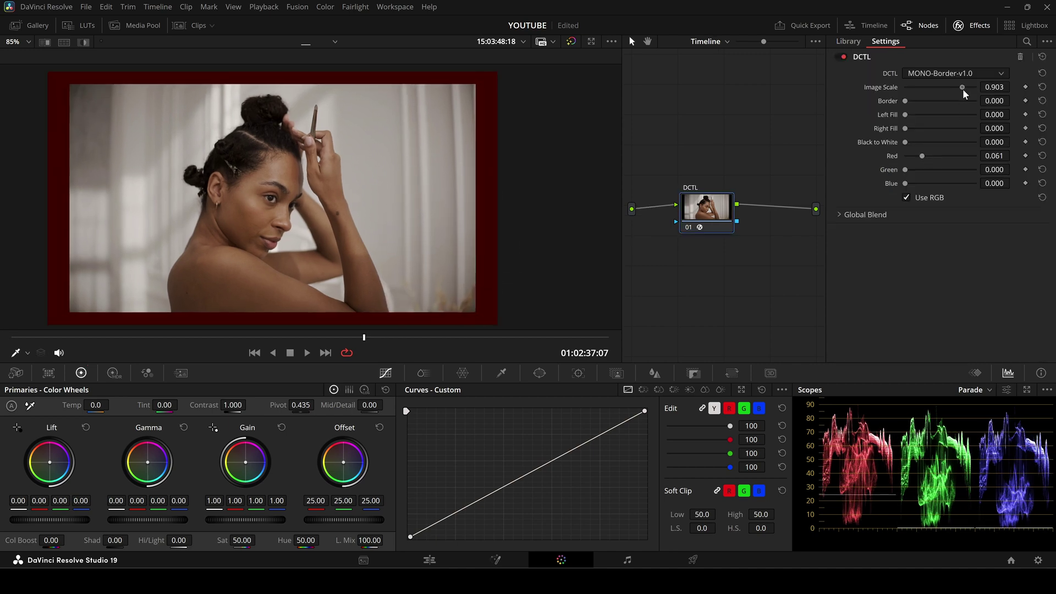
# Tint the border warm beige with RGB 0.219/0.212/0.202 and return to the first clip.
pyautogui.moveTo(941, 157); pyautogui.dragTo(951, 160)
pyautogui.click(951, 169)
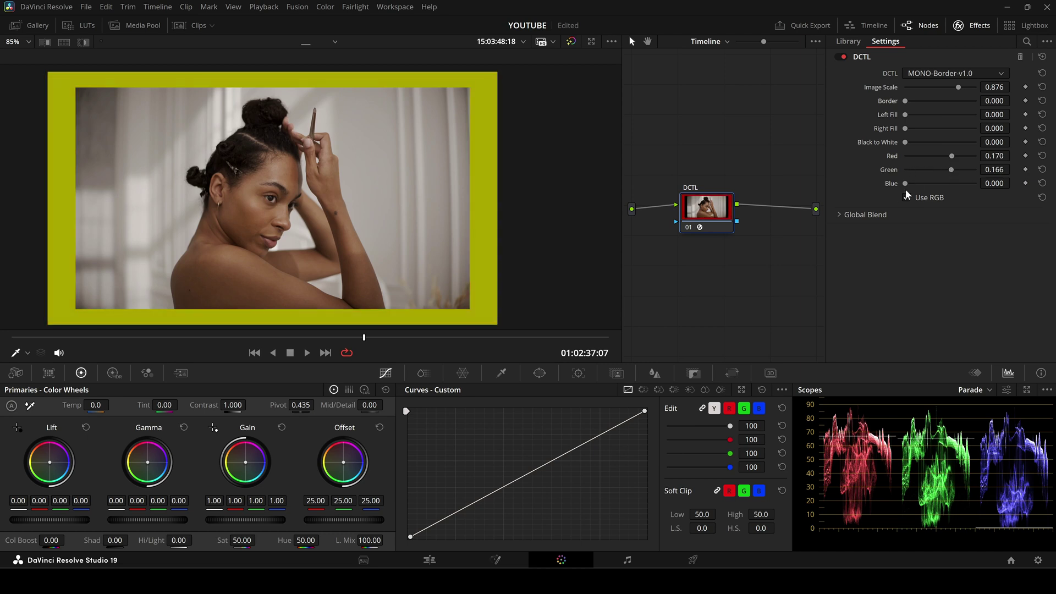
pyautogui.click(955, 183)
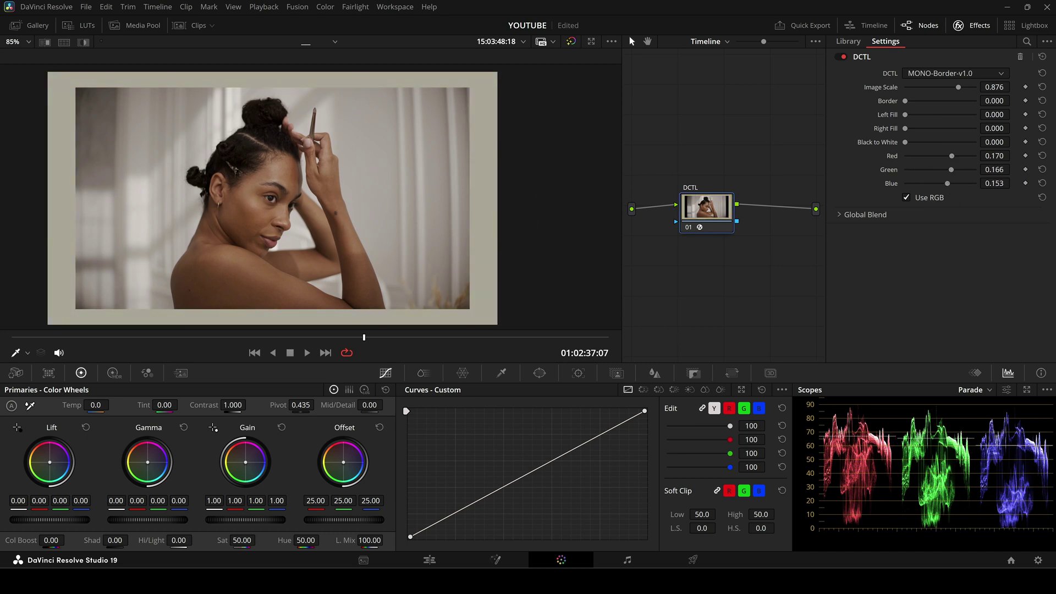
pyautogui.moveTo(995, 170); pyautogui.dragTo(999, 170)
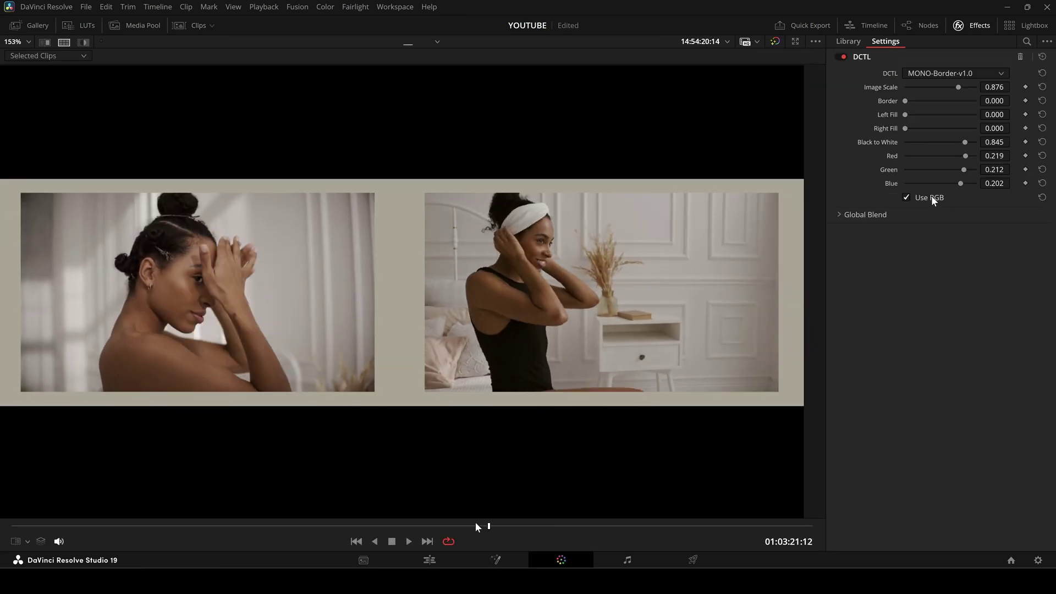
pyautogui.moveTo(478, 527); pyautogui.dragTo(12, 526)
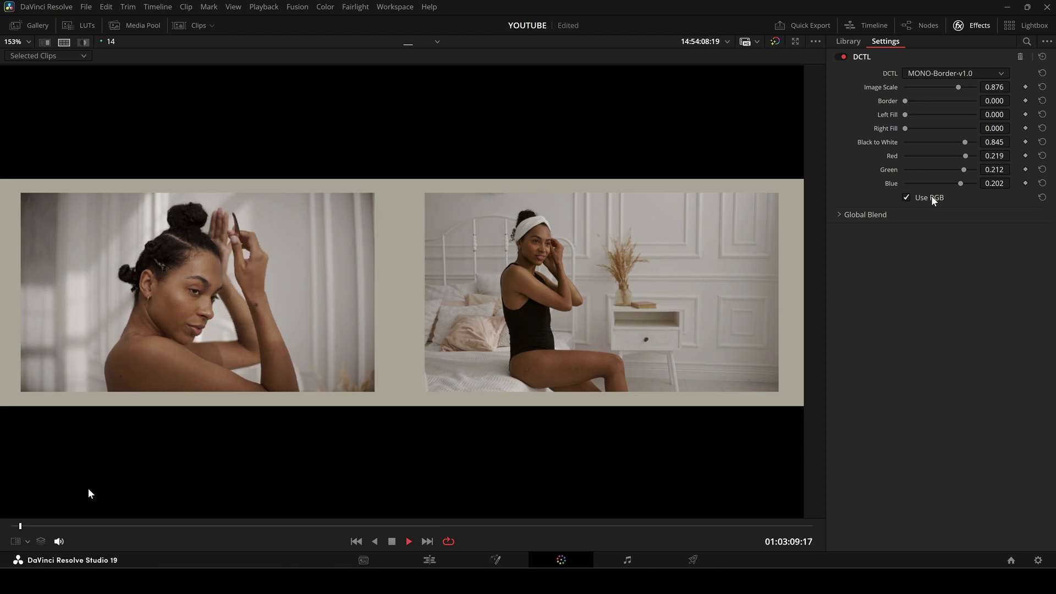